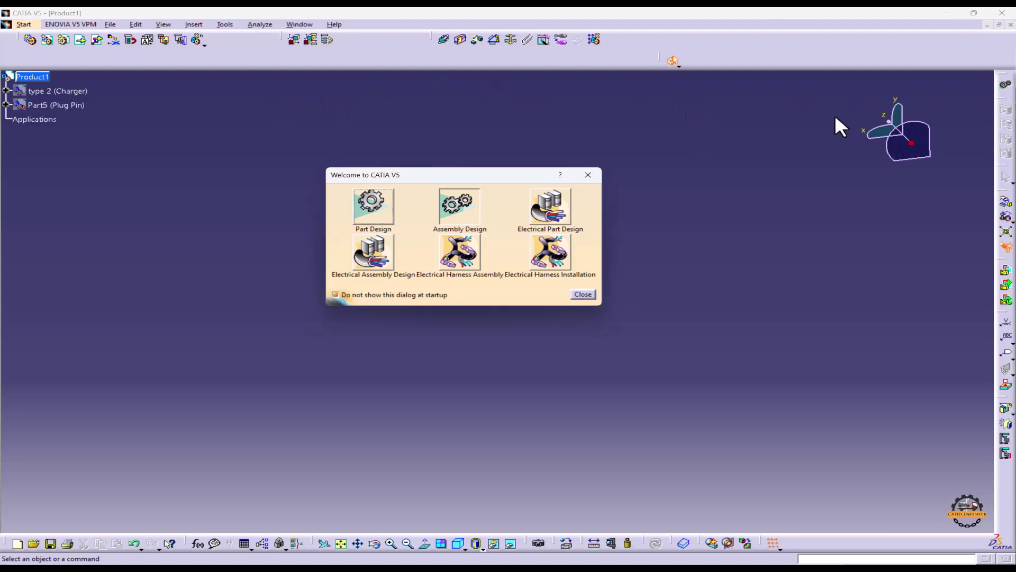
# In the Electrical Harness Assembly workbench, show the Charger and Plug Pin components and define Product1 as a geometrical bundle
pyautogui.click(478, 259)
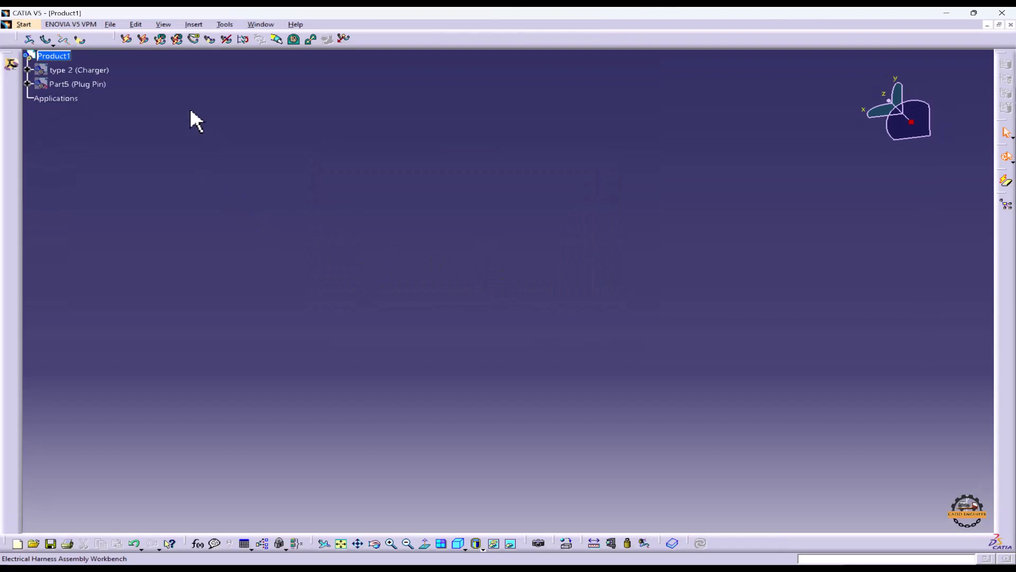
pyautogui.rightClick(98, 74)
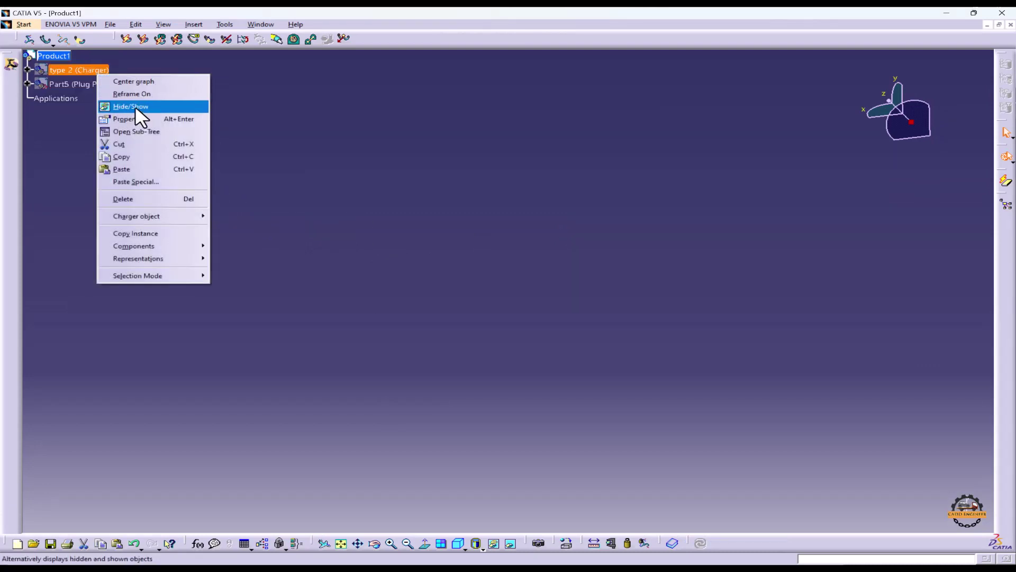
pyautogui.click(137, 107)
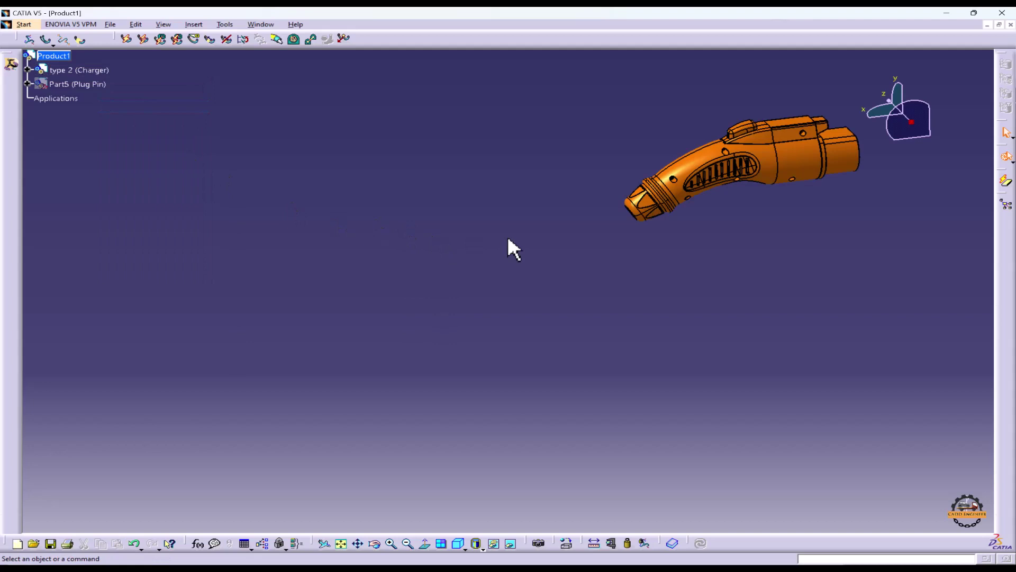
pyautogui.rightClick(80, 86)
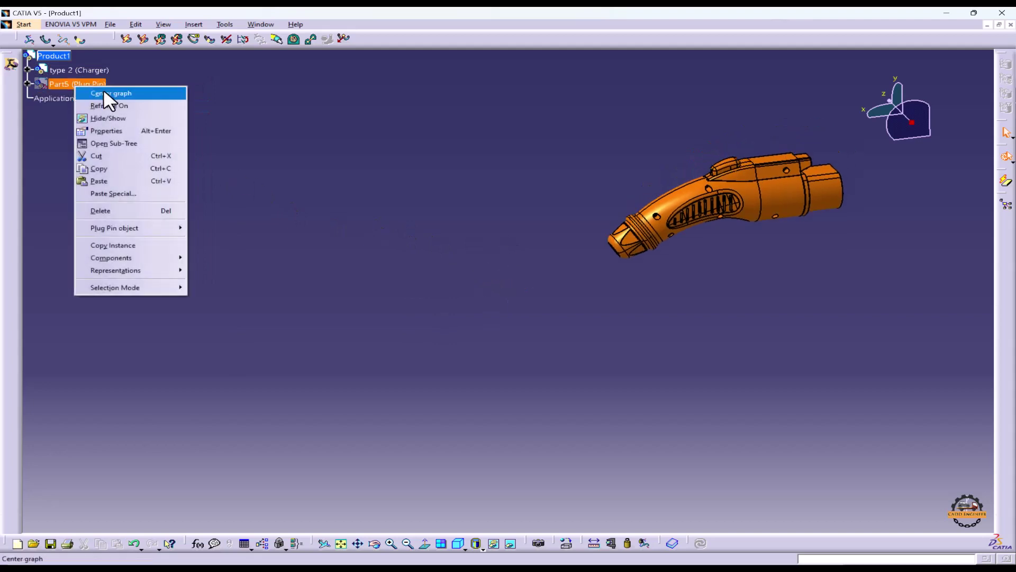
pyautogui.click(120, 117)
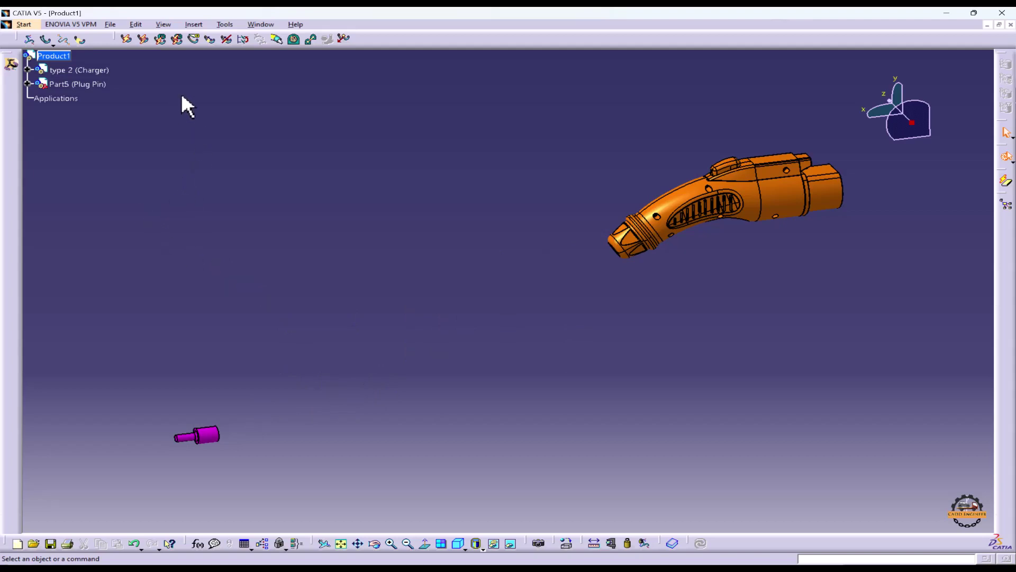
pyautogui.click(34, 47)
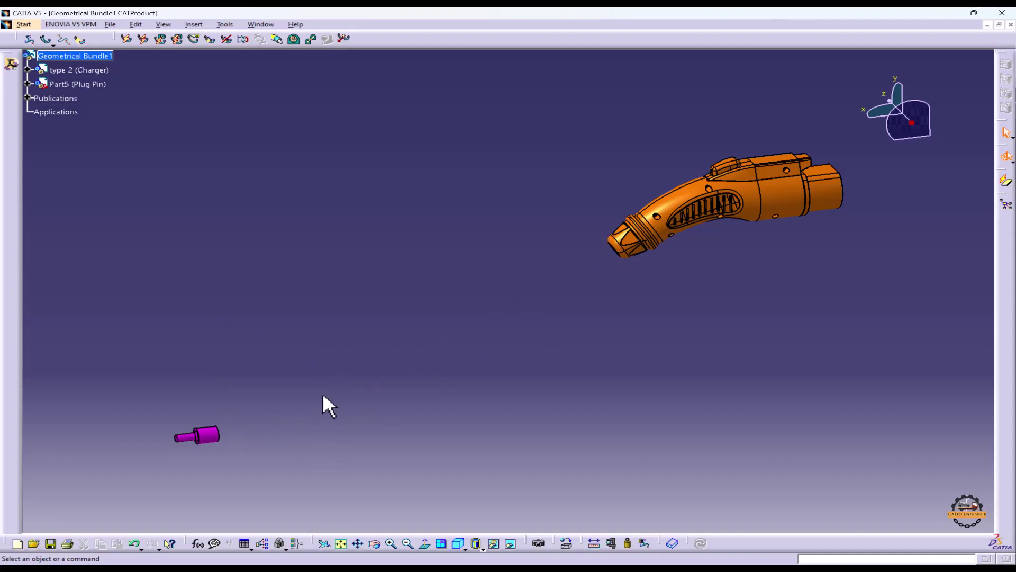
# Create a Circle / Sphere / Ellipse center point in the Plug Pin's Part5 at the centre of its larger end's circular edge
pyautogui.moveTo(322, 393); pyautogui.dragTo(400, 269, button='middle')
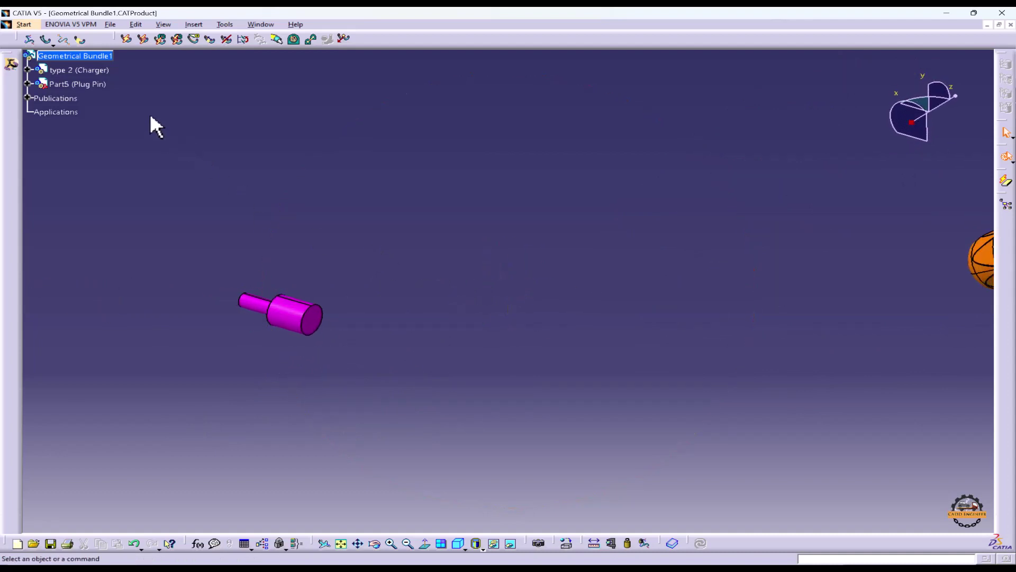
pyautogui.click(96, 84)
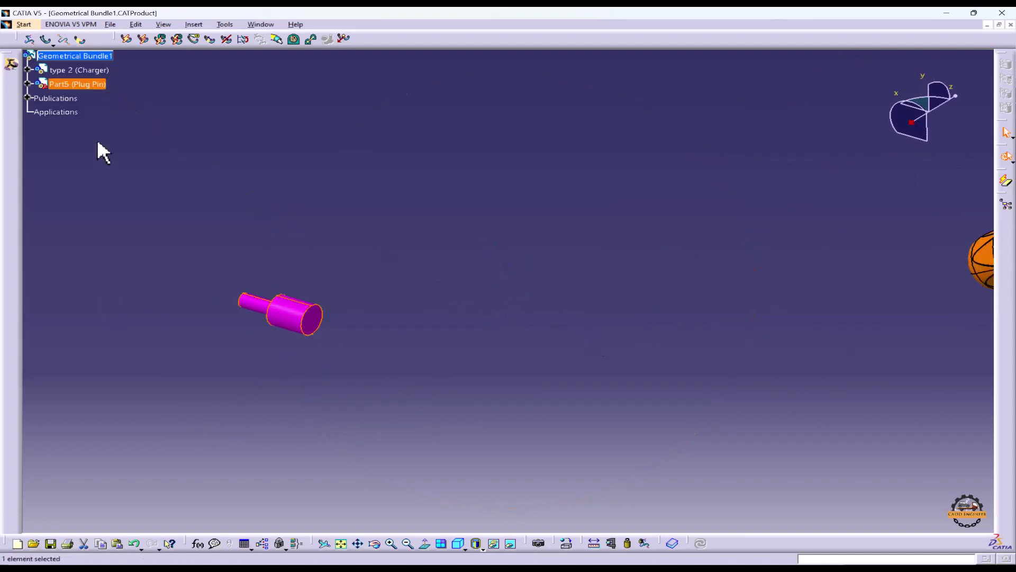
pyautogui.click(28, 83)
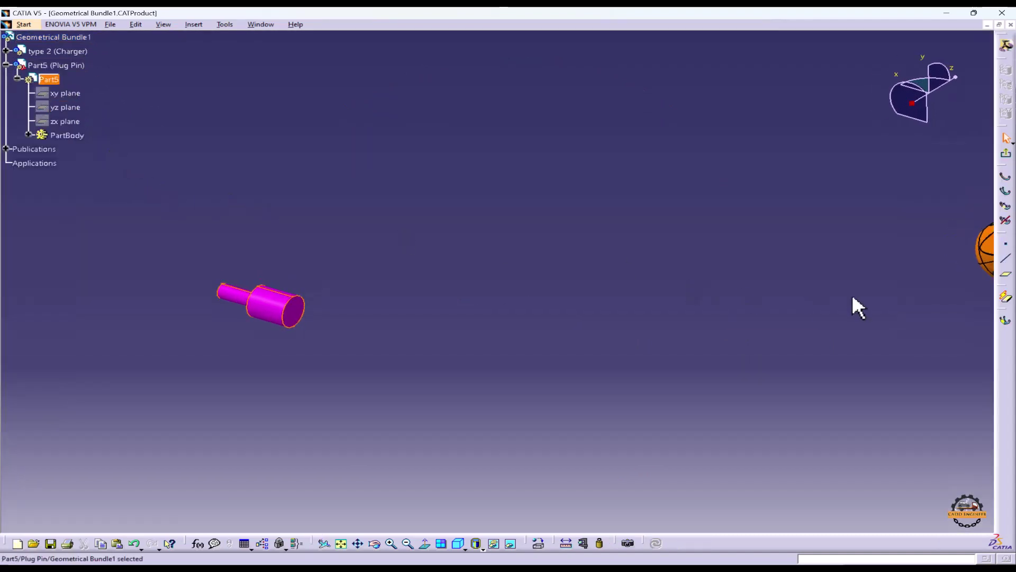
pyautogui.click(1006, 245)
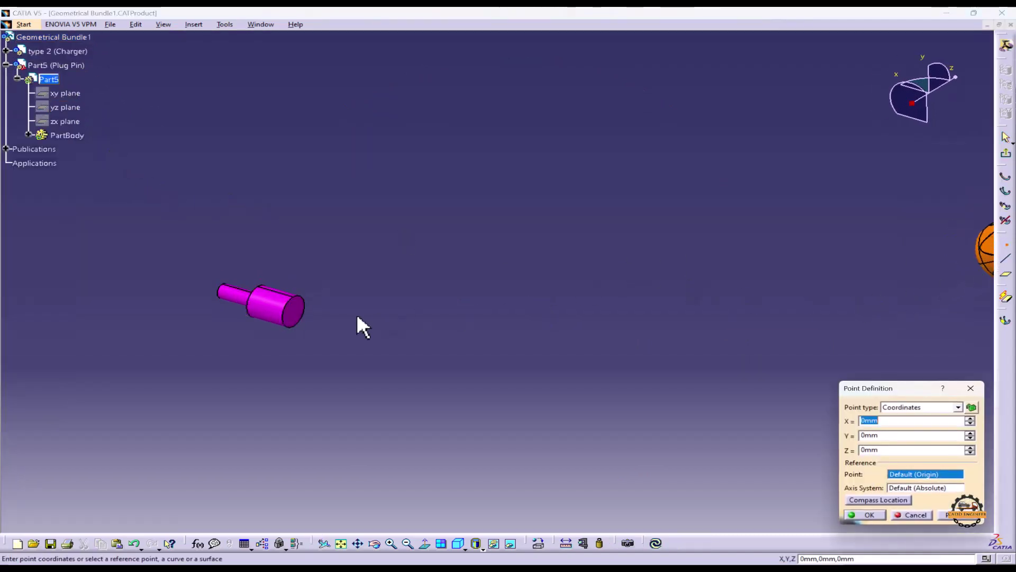
pyautogui.click(900, 407)
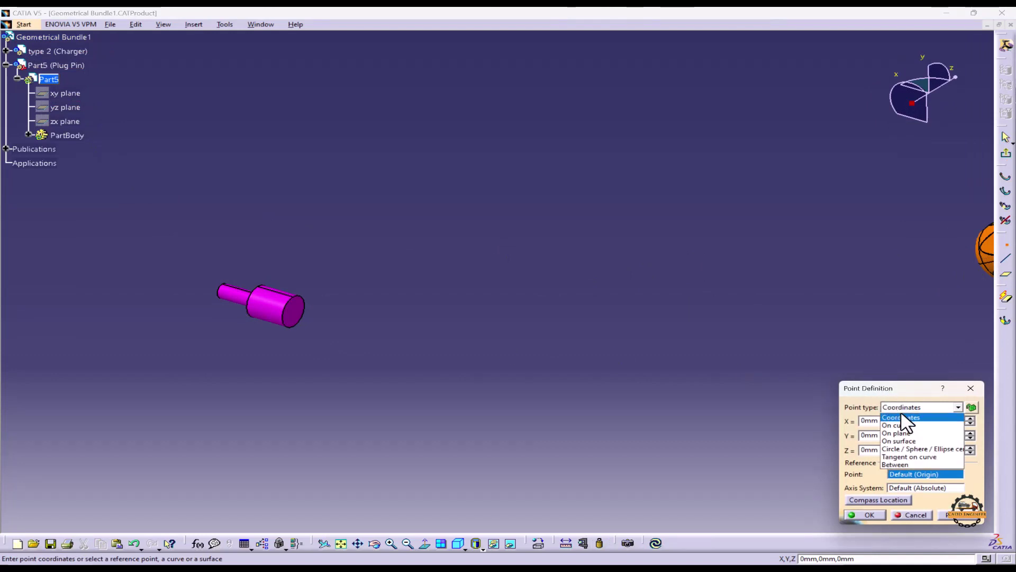
pyautogui.click(905, 449)
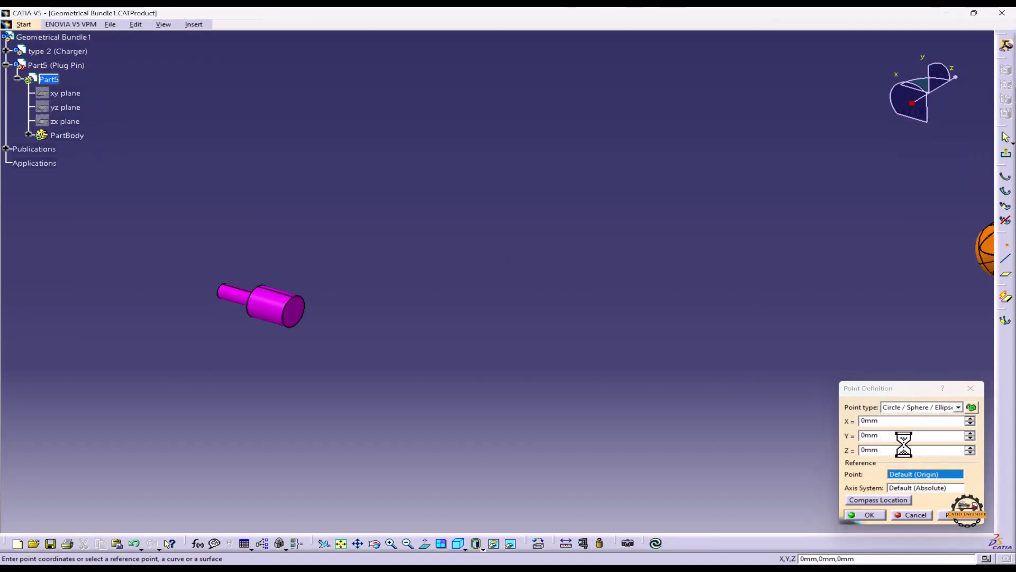
pyautogui.click(304, 302)
pyautogui.click(863, 512)
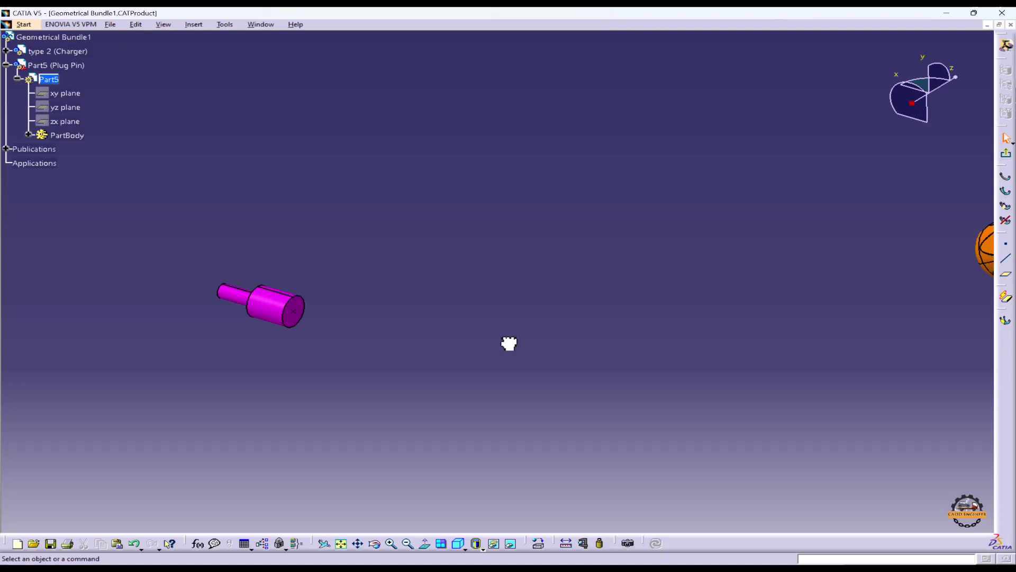
# Reactivate Geometrical Bundle1 and insert a multi-branchable bundle segment, keeping the default branch parameters
pyautogui.click(18, 78)
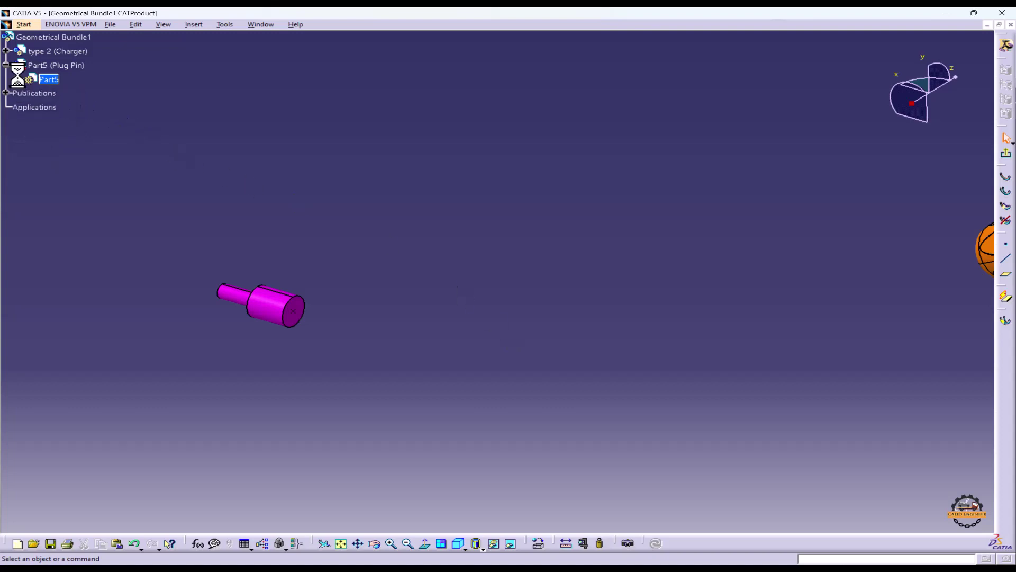
pyautogui.doubleClick(48, 38)
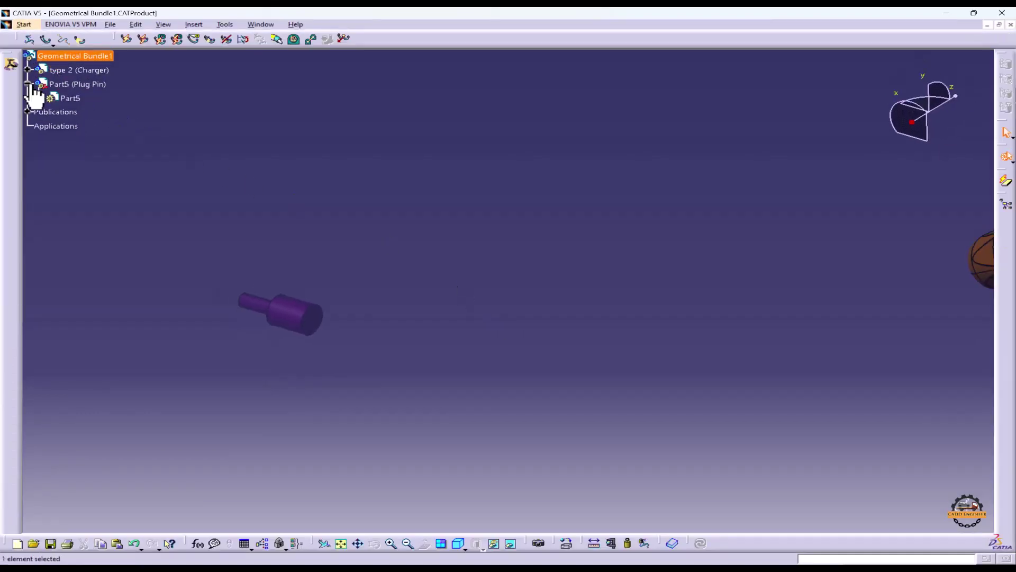
pyautogui.moveTo(299, 266); pyautogui.dragTo(195, 300, button='middle')
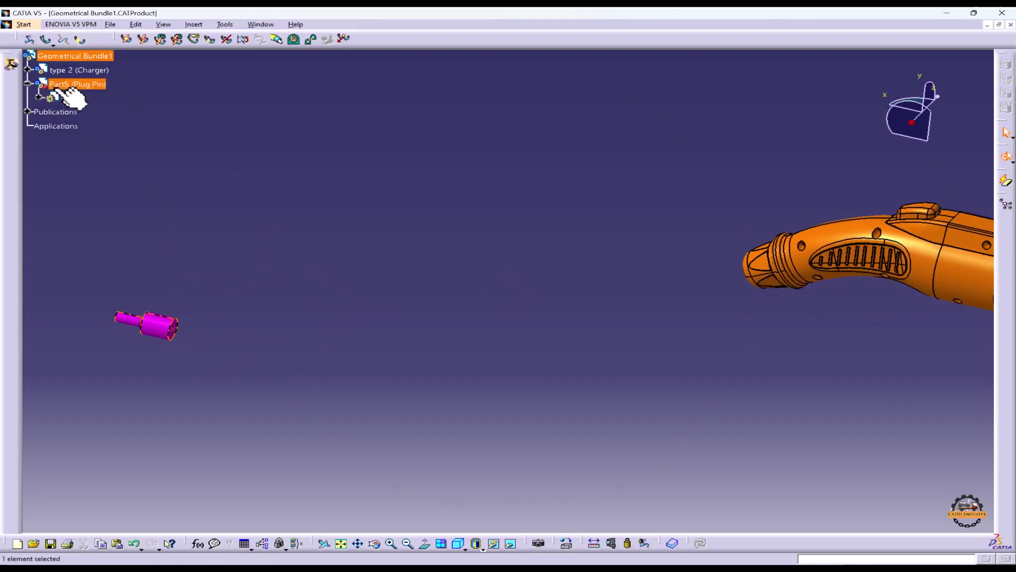
pyautogui.click(46, 40)
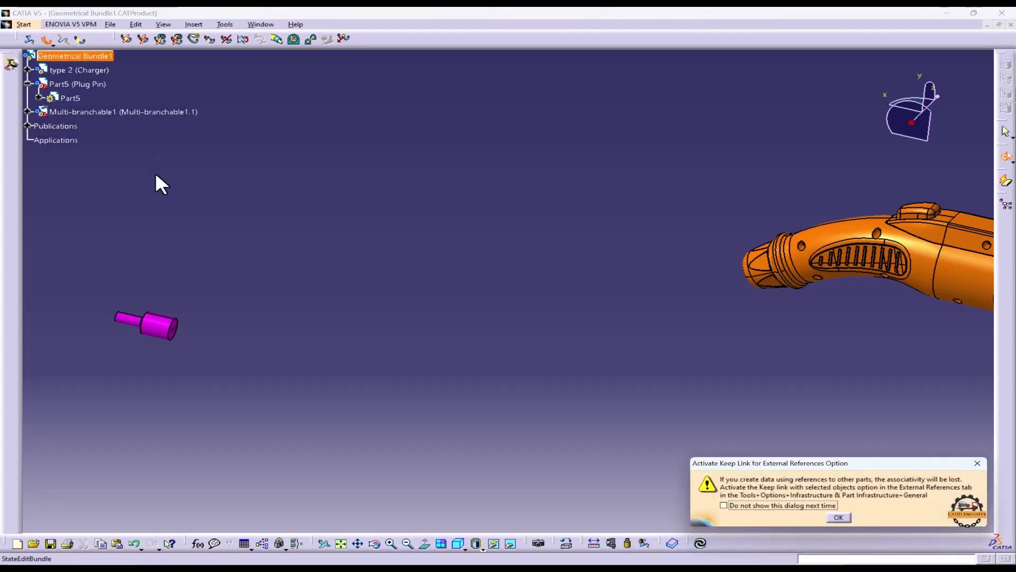
pyautogui.click(838, 517)
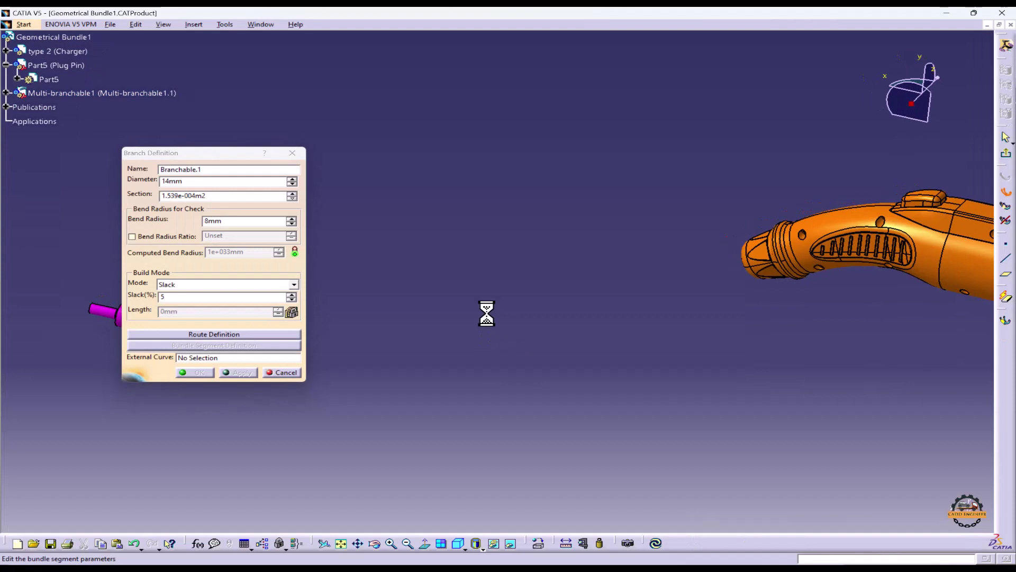
pyautogui.doubleClick(393, 252)
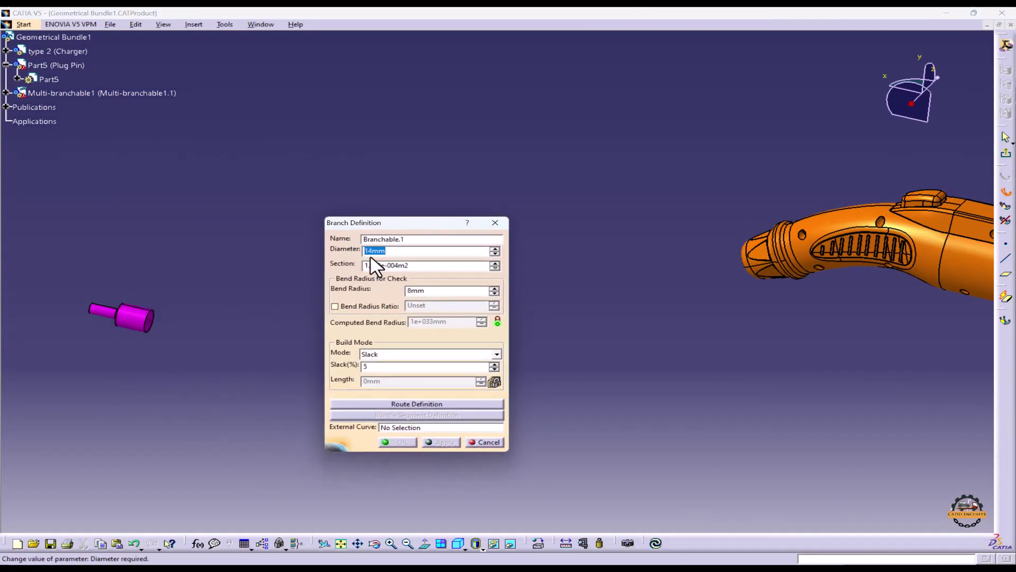
pyautogui.click(433, 292)
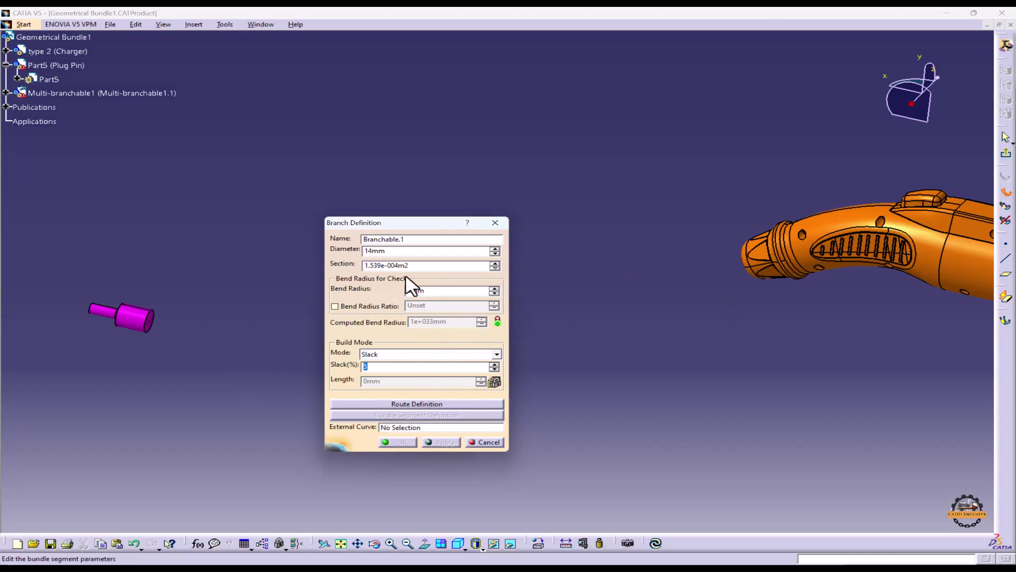
# Start the branch's route definition with the point inside the charger's cable end, using the circular face there as tangent direction
pyautogui.click(416, 404)
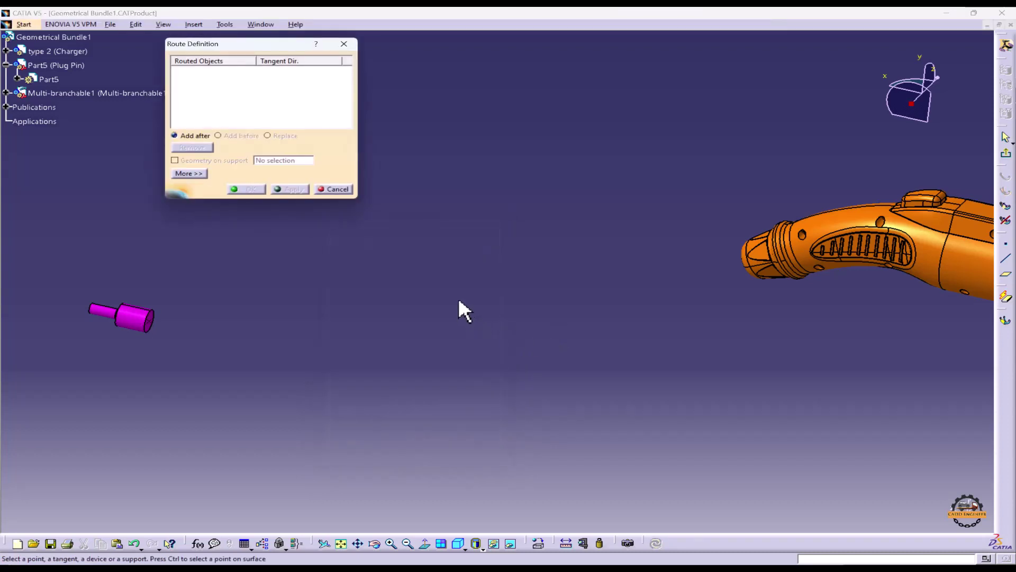
pyautogui.moveTo(240, 45); pyautogui.dragTo(362, 290)
pyautogui.moveTo(504, 318); pyautogui.dragTo(464, 323, button='middle')
pyautogui.moveTo(582, 307); pyautogui.dragTo(722, 207, button='middle')
pyautogui.click(322, 379)
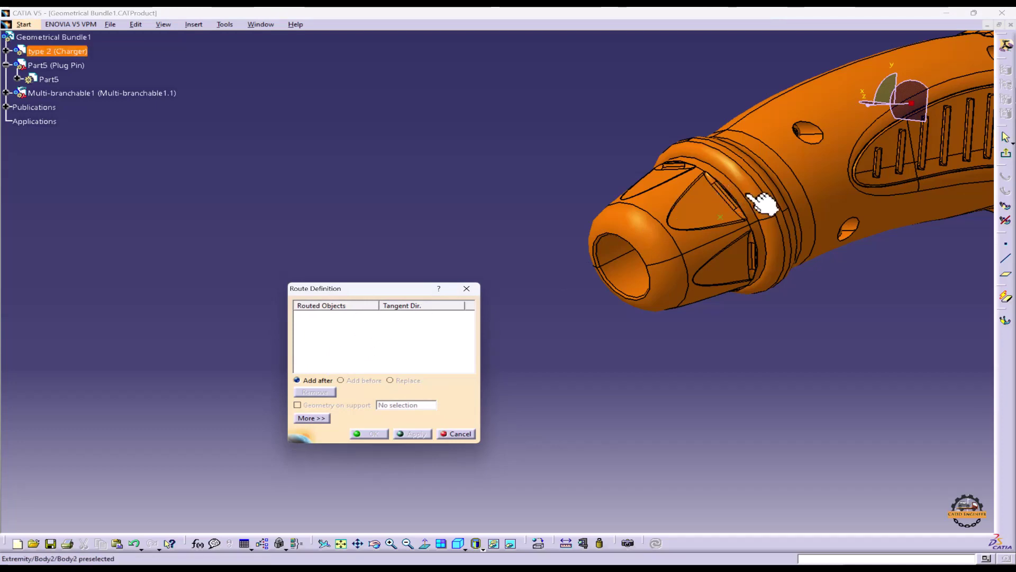
pyautogui.click(762, 203)
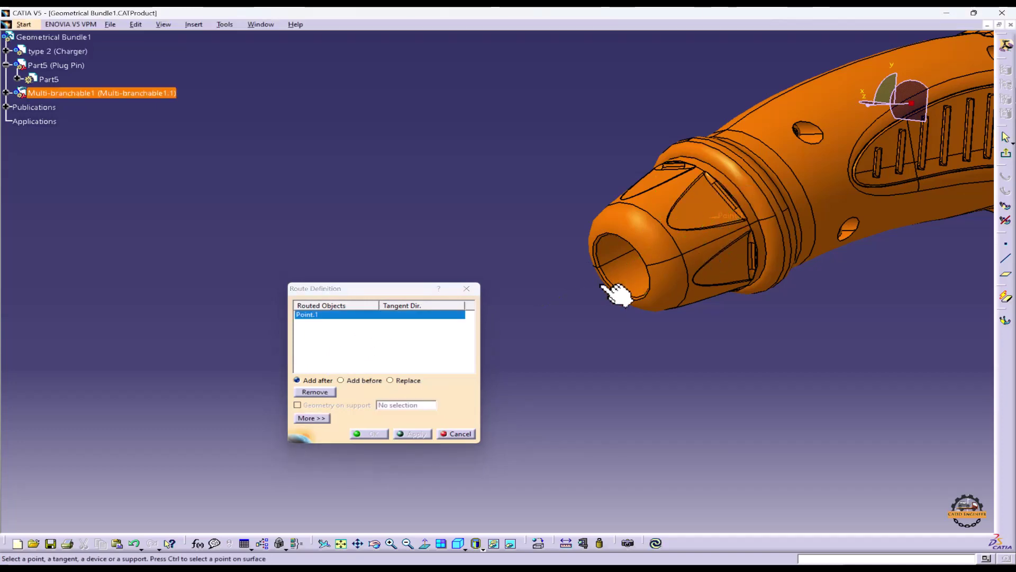
pyautogui.moveTo(583, 301); pyautogui.dragTo(732, 223, button='middle')
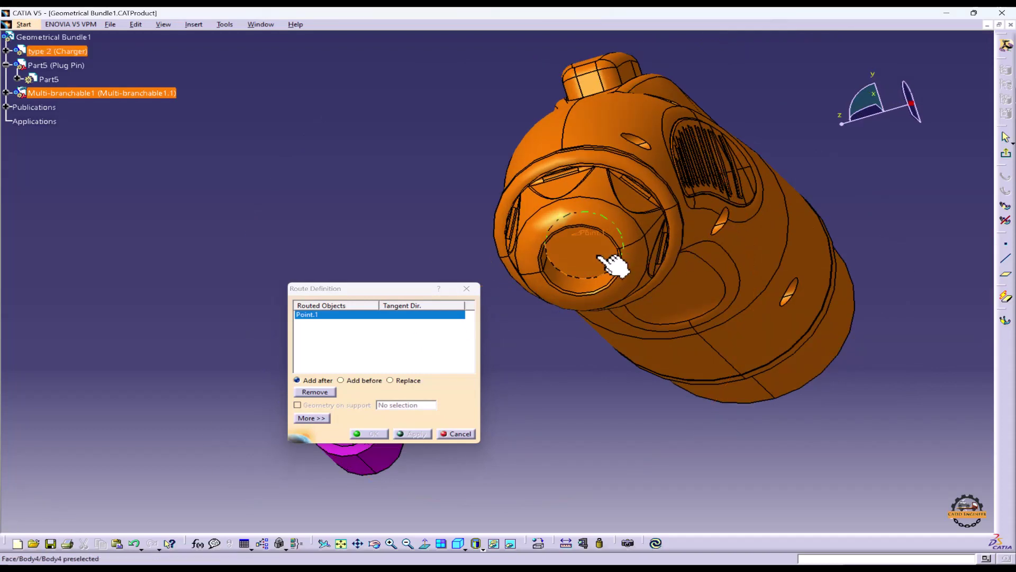
pyautogui.click(624, 283)
pyautogui.moveTo(625, 286)
pyautogui.mouseDown(button='middle')
pyautogui.moveTo(687, 236)
pyautogui.moveTo(592, 345)
pyautogui.moveTo(596, 353)
pyautogui.moveTo(748, 252)
pyautogui.moveTo(635, 272)
pyautogui.mouseUp(button='middle')
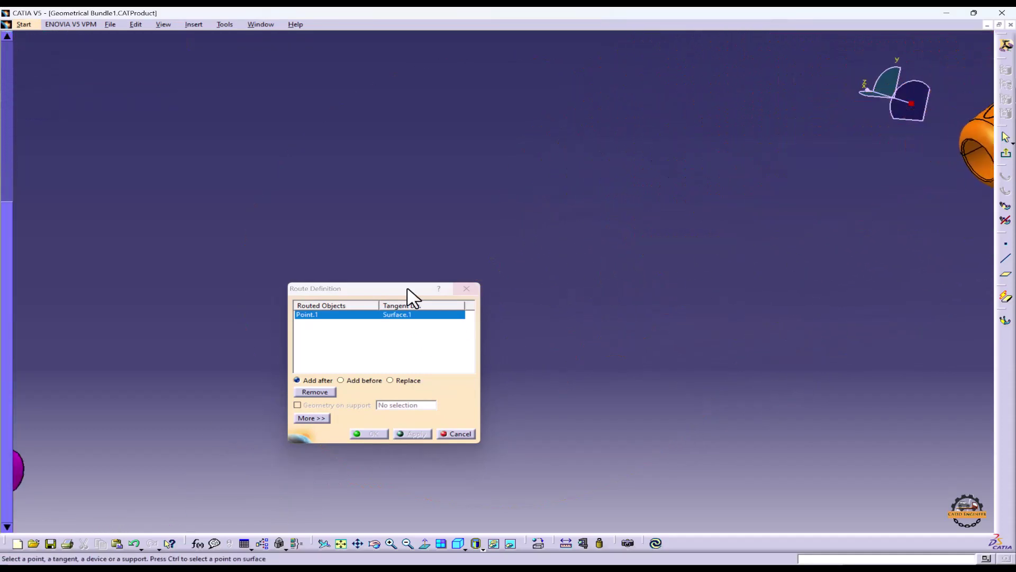
# Add the Plug Pin's centre point to the route with its larger end face as tangent direction, accepting the computation warnings
pyautogui.moveTo(510, 179); pyautogui.dragTo(529, 259, button='middle')
pyautogui.click(389, 228)
pyautogui.press('Return')
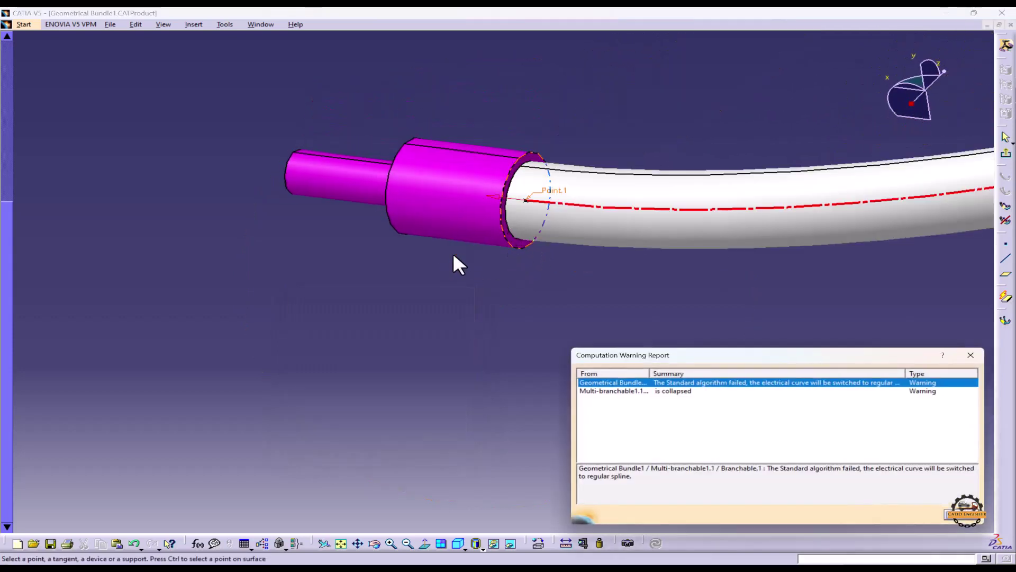
pyautogui.click(961, 513)
pyautogui.moveTo(644, 320); pyautogui.dragTo(609, 350, button='middle')
# Reverse the tangent direction of the route's first point at the charger end and confirm the route definition
pyautogui.click(370, 314)
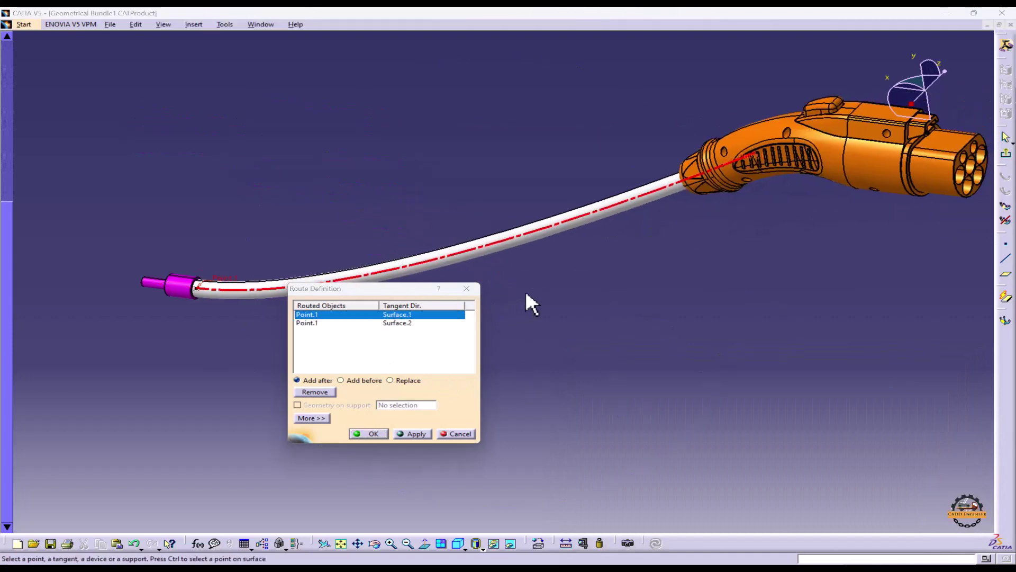
pyautogui.moveTo(525, 288); pyautogui.dragTo(512, 310, button='middle')
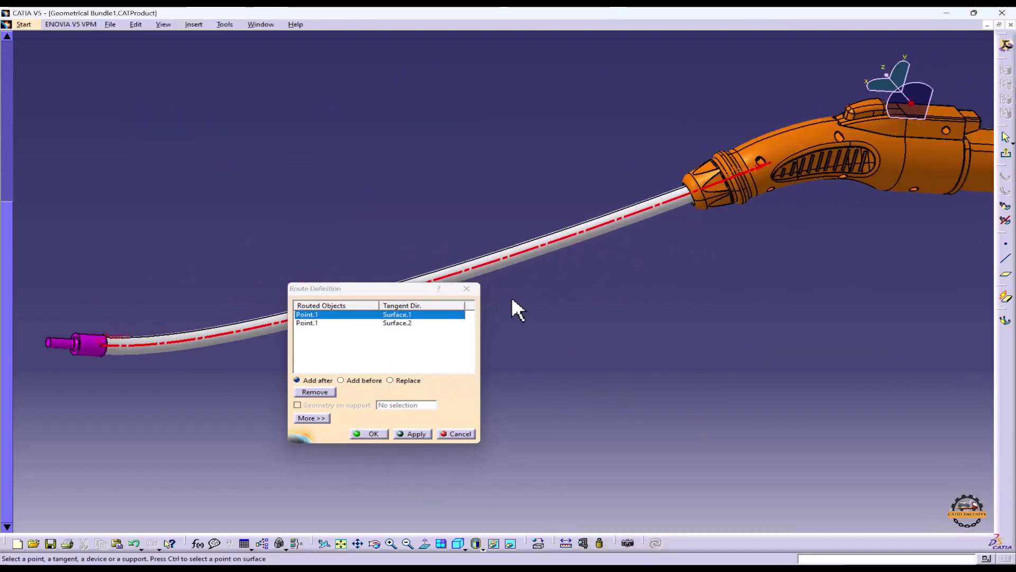
pyautogui.click(752, 180)
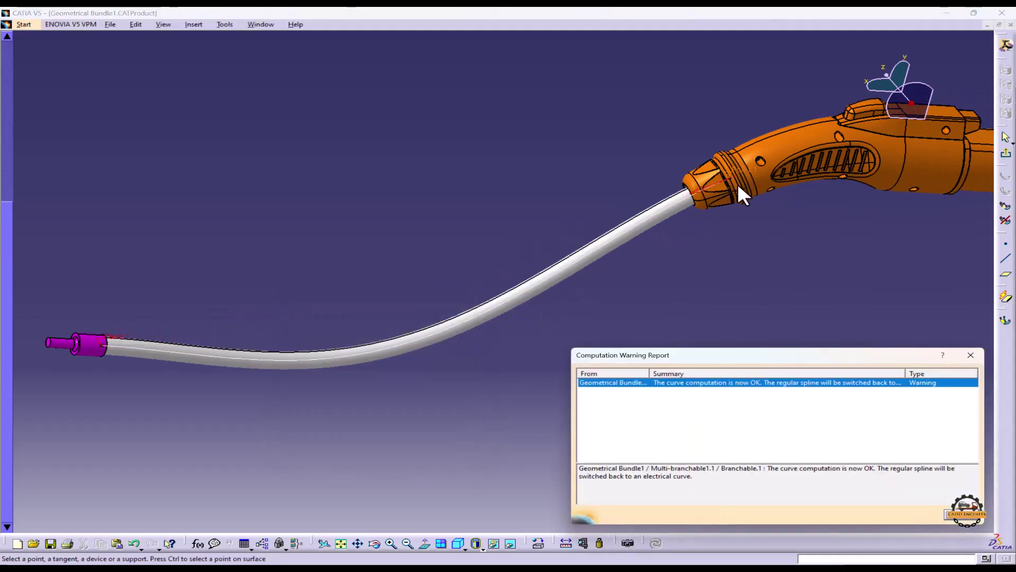
pyautogui.click(945, 513)
pyautogui.moveTo(581, 379); pyautogui.dragTo(662, 324, button='middle')
pyautogui.click(370, 434)
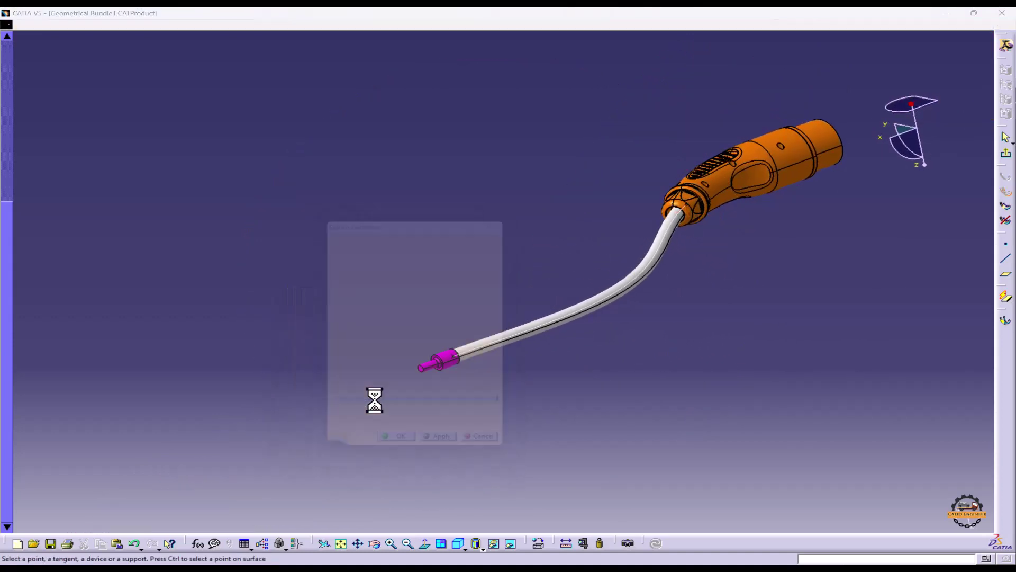
# Set the branch's slack to 2 % and confirm the branch definition
pyautogui.moveTo(371, 293); pyautogui.dragTo(304, 273)
pyautogui.click(289, 411)
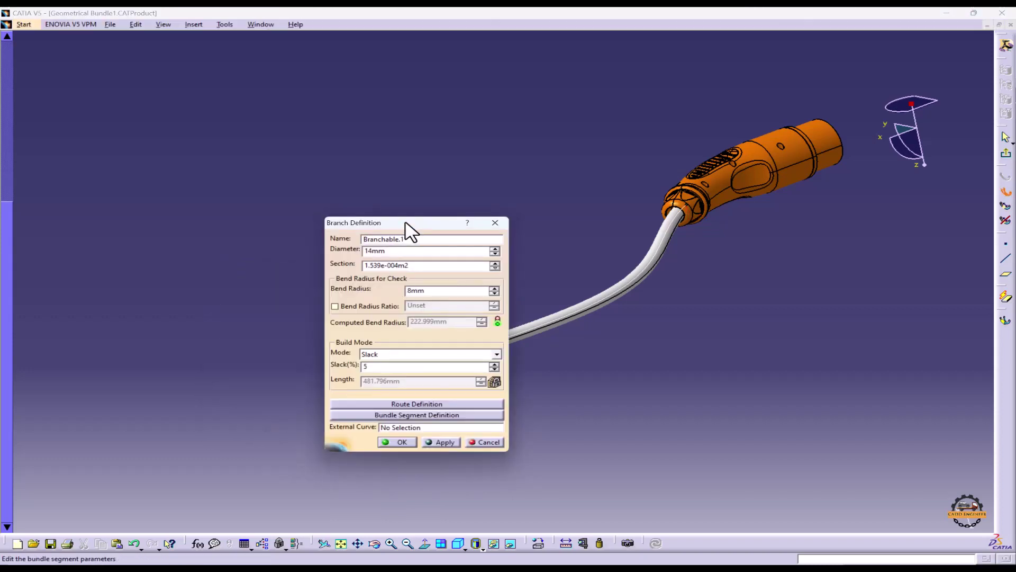
pyautogui.moveTo(408, 227); pyautogui.dragTo(288, 242)
pyautogui.doubleClick(245, 382)
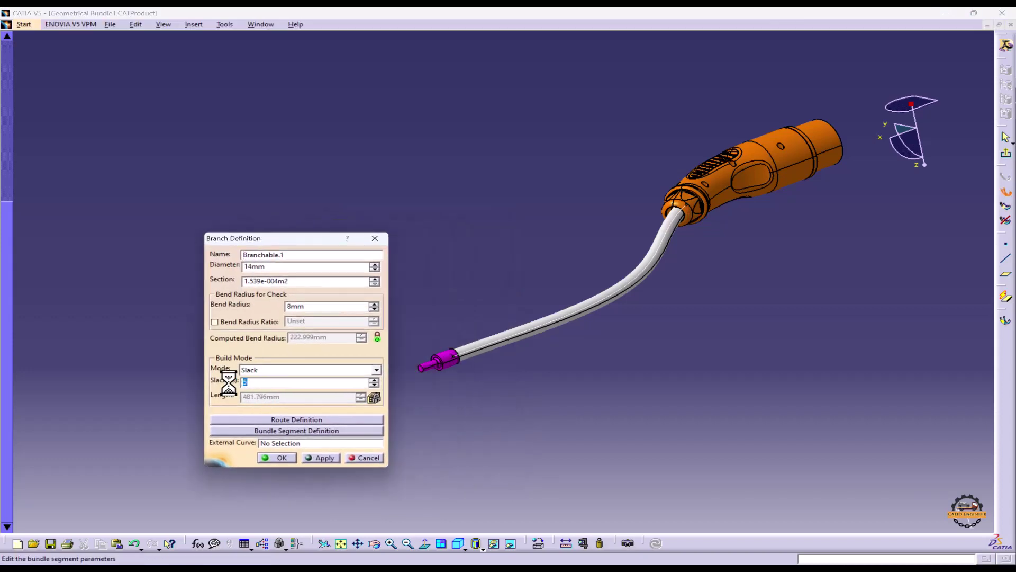
pyautogui.write('2')
pyautogui.click(320, 457)
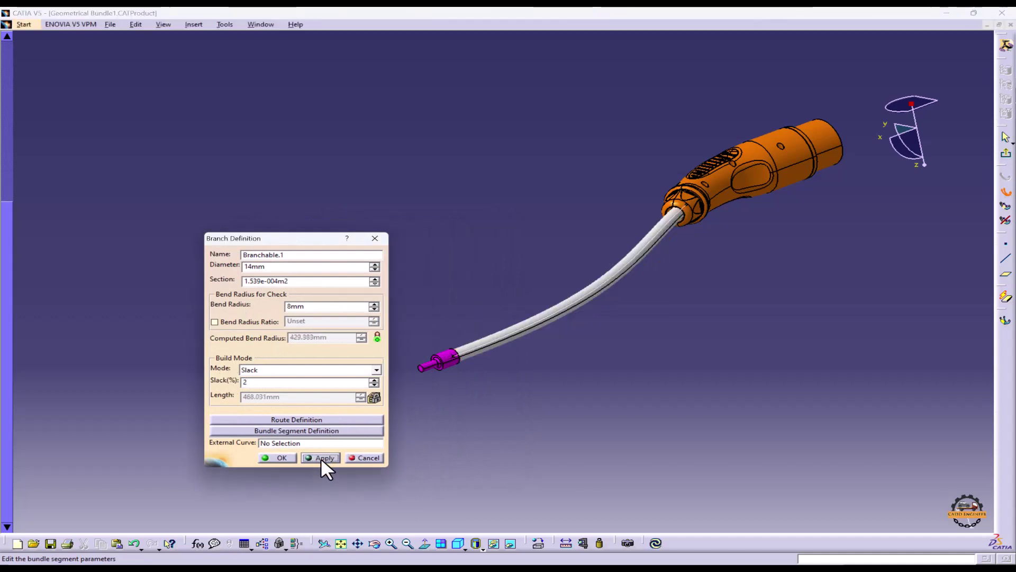
pyautogui.moveTo(605, 325)
pyautogui.mouseDown(button='middle')
pyautogui.moveTo(517, 268)
pyautogui.moveTo(609, 326)
pyautogui.mouseUp(button='middle')
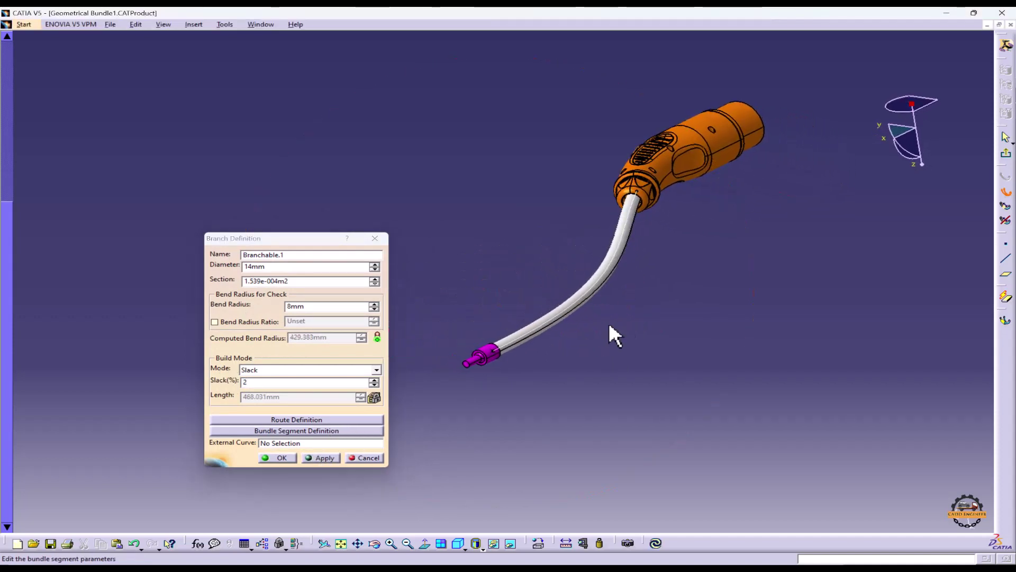
pyautogui.click(283, 455)
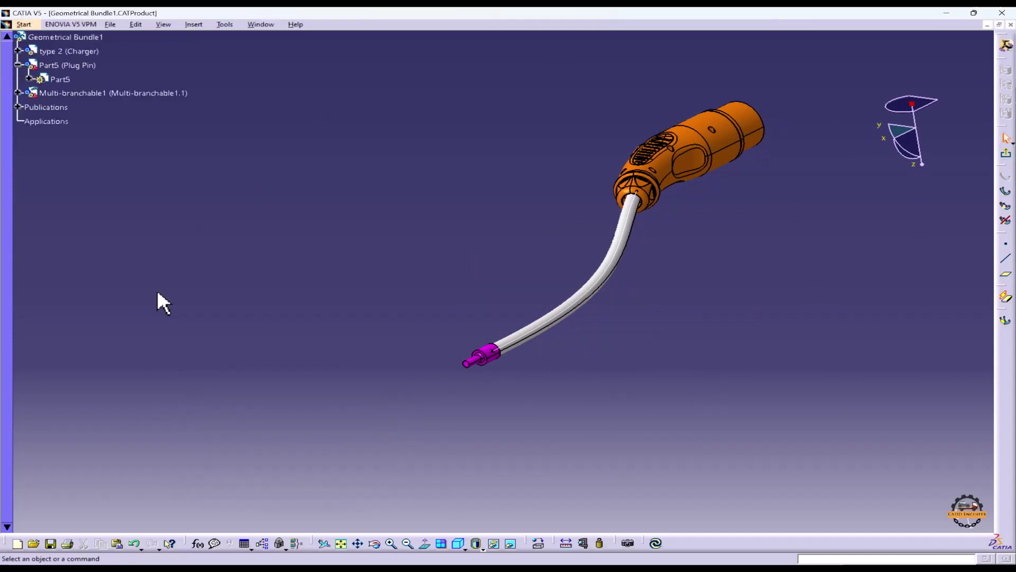
# Change the graphic color of the Multi-branchable1 cable to cyan
pyautogui.rightClick(131, 93)
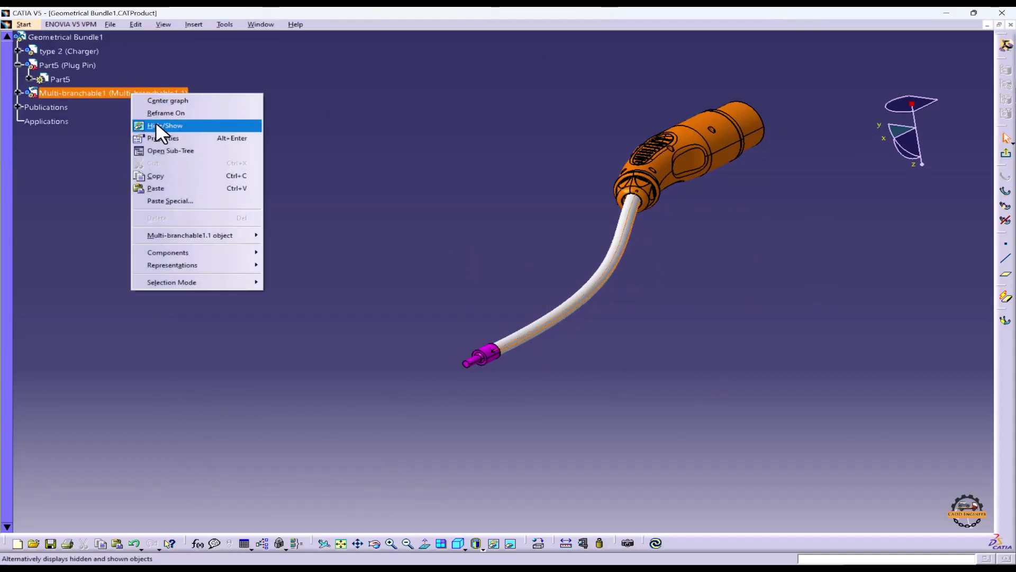
pyautogui.click(162, 137)
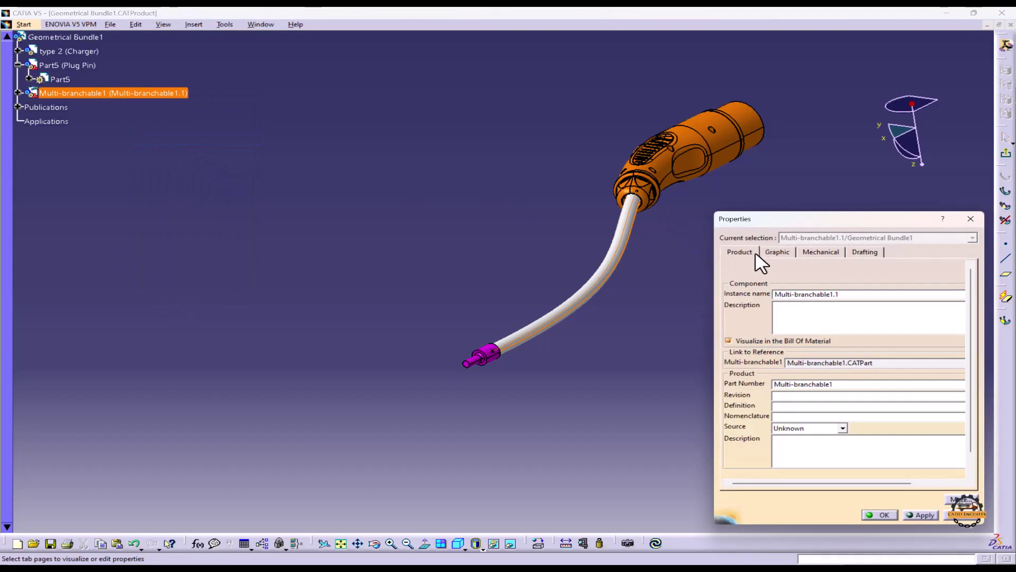
pyautogui.click(774, 252)
pyautogui.click(774, 283)
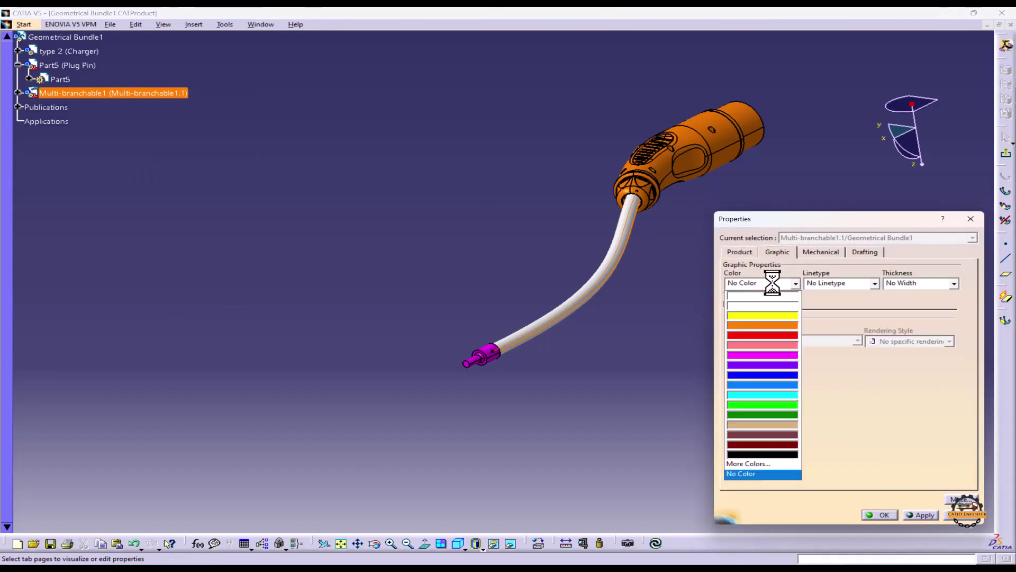
pyautogui.click(764, 395)
pyautogui.click(884, 514)
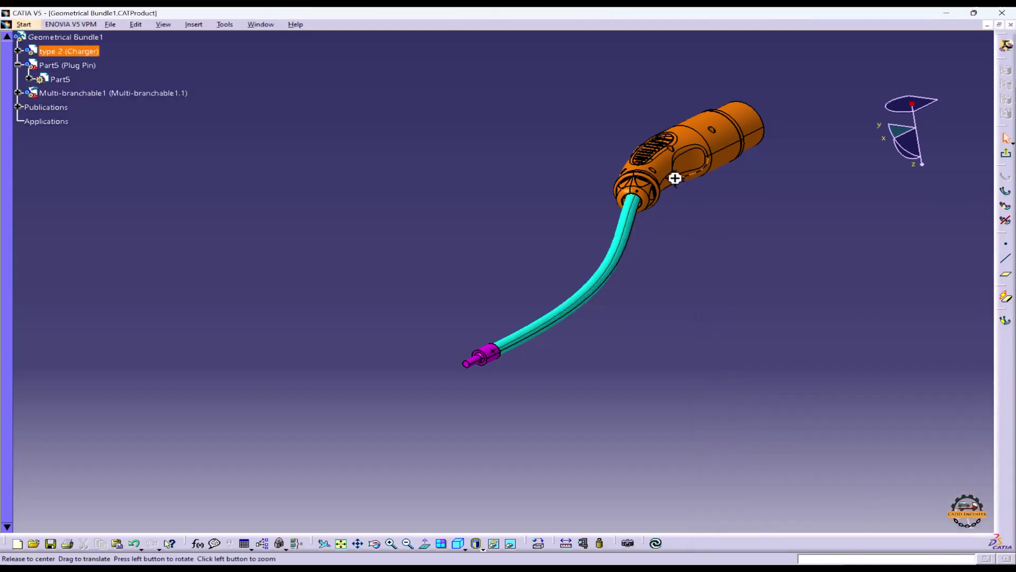
pyautogui.moveTo(674, 177); pyautogui.dragTo(583, 359, button='middle')
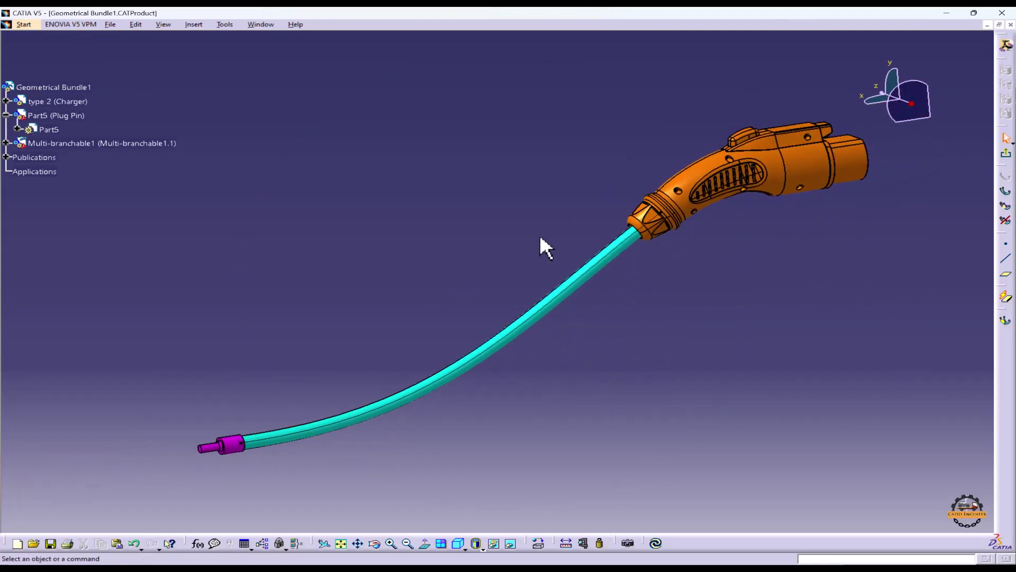